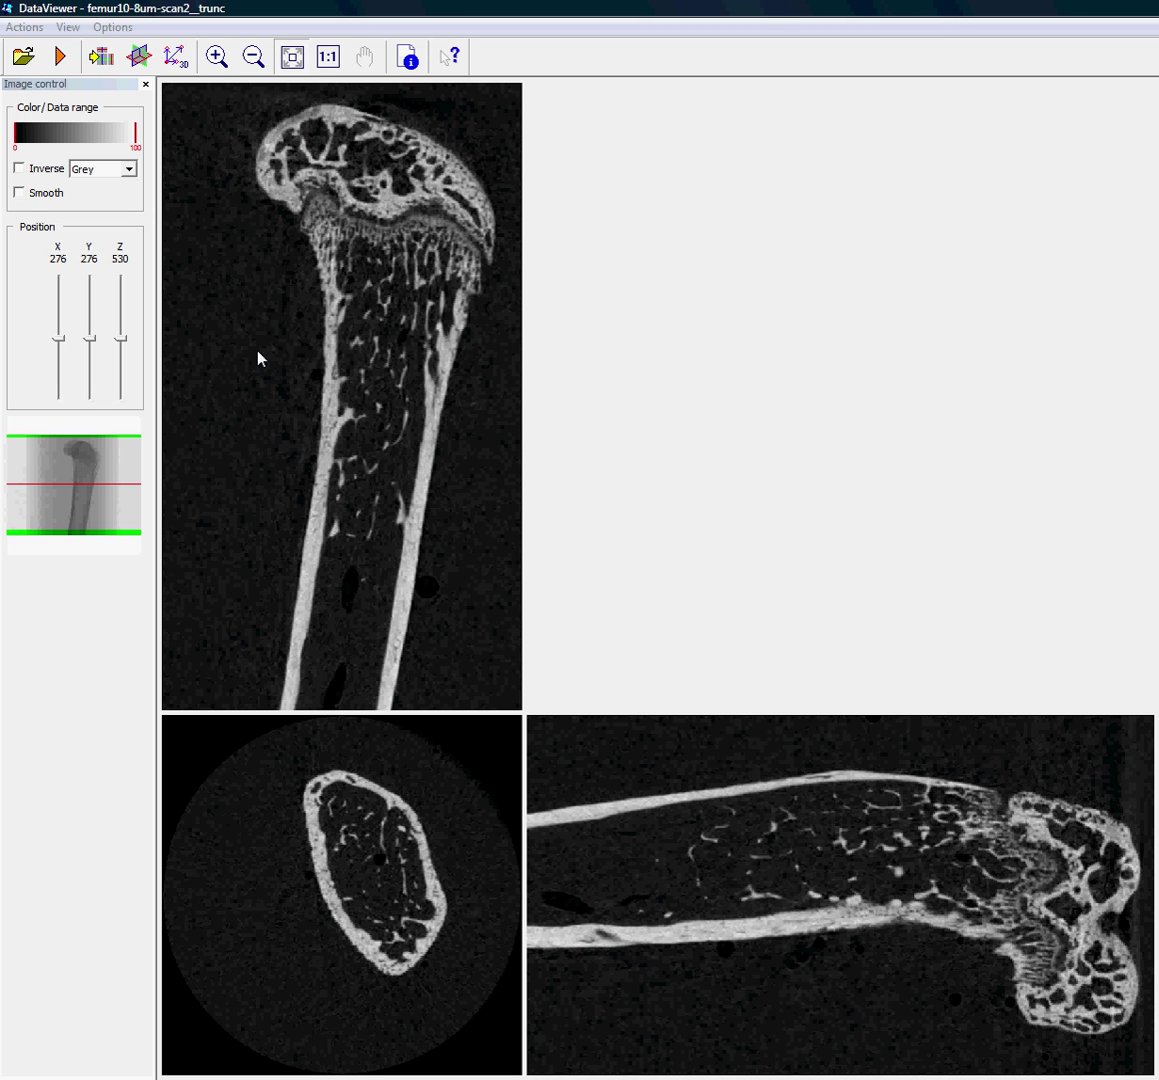
# Step: Open the single slice femur10-8um-scan2__trunc0056.bmp as a 2D view
pyautogui.click(24, 57)
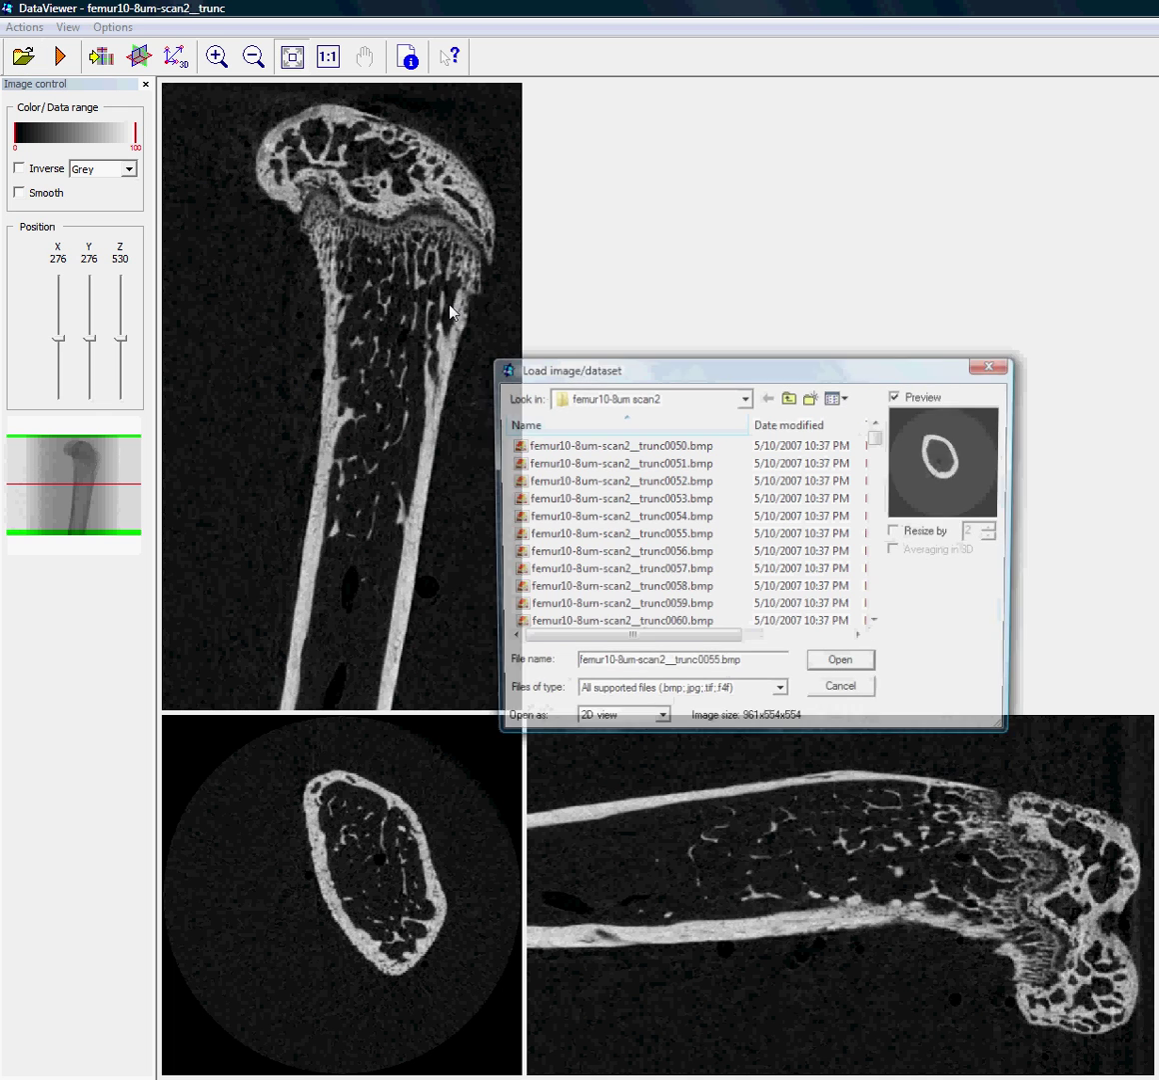
pyautogui.click(607, 555)
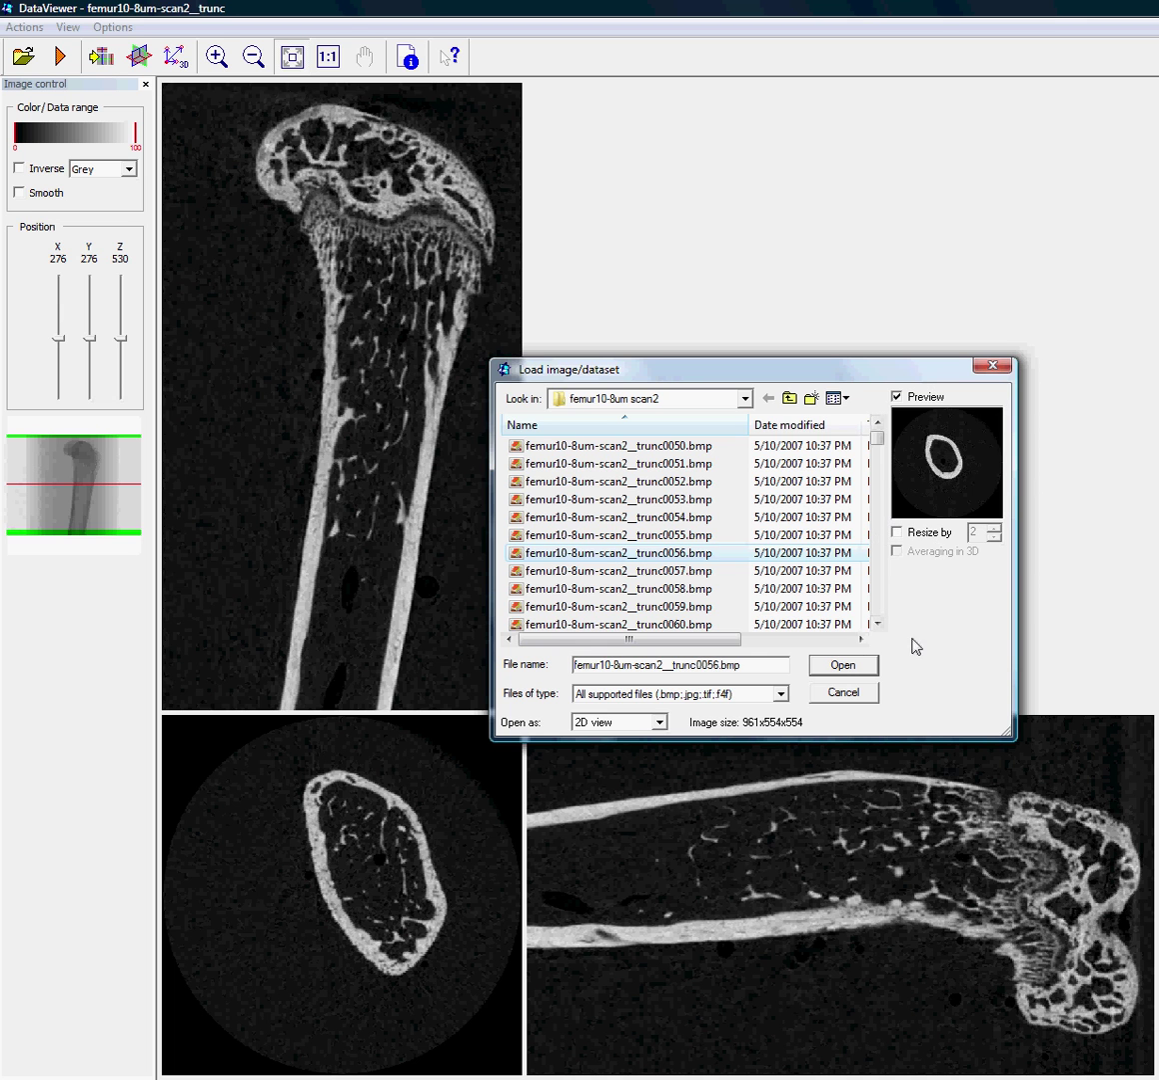
pyautogui.click(856, 667)
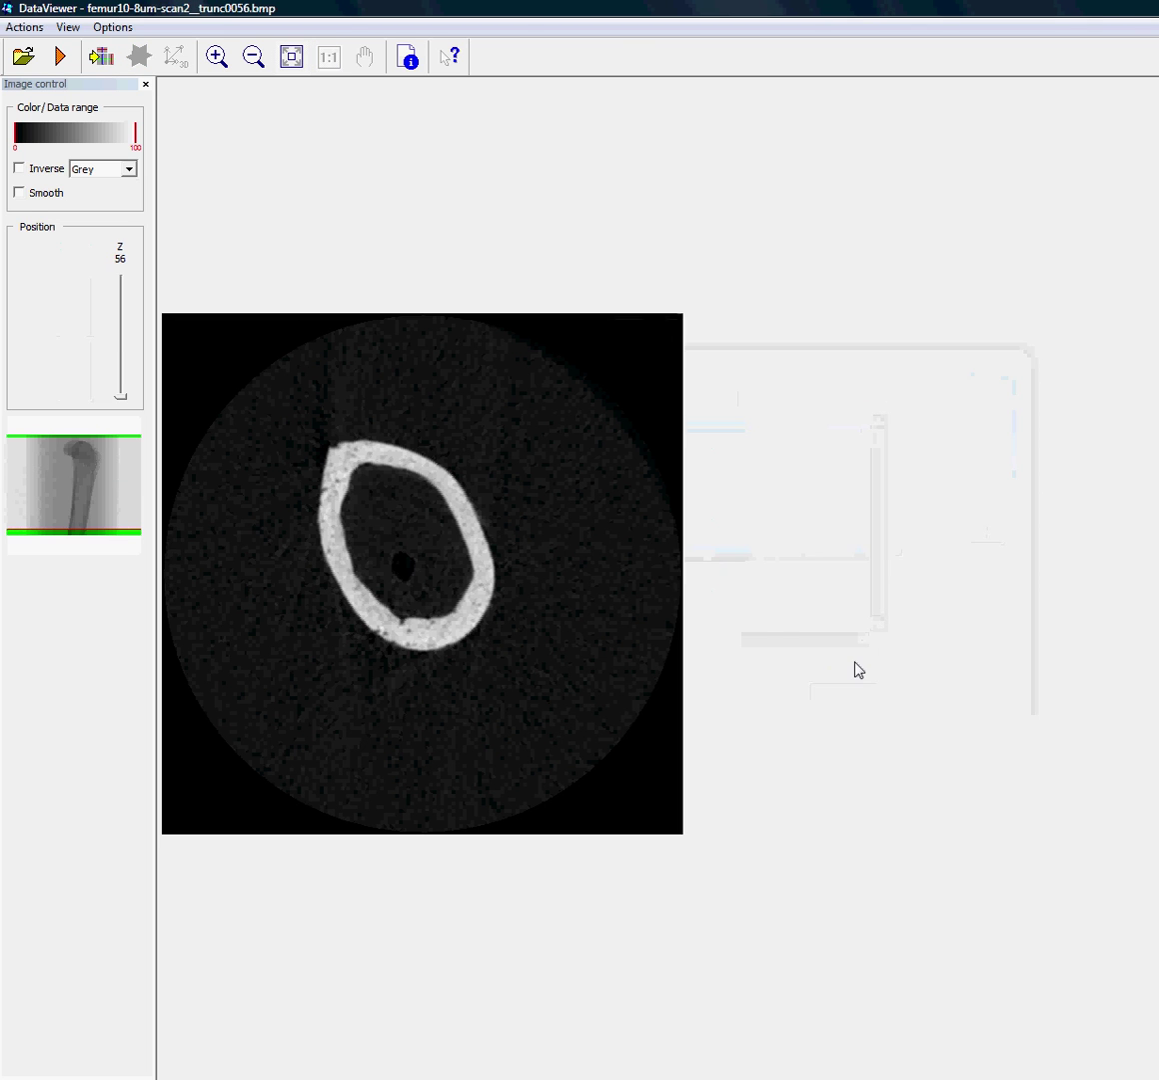
# Step: Load the full femur dataset for 3D viewing and fit all slice views on screen
pyautogui.click(102, 57)
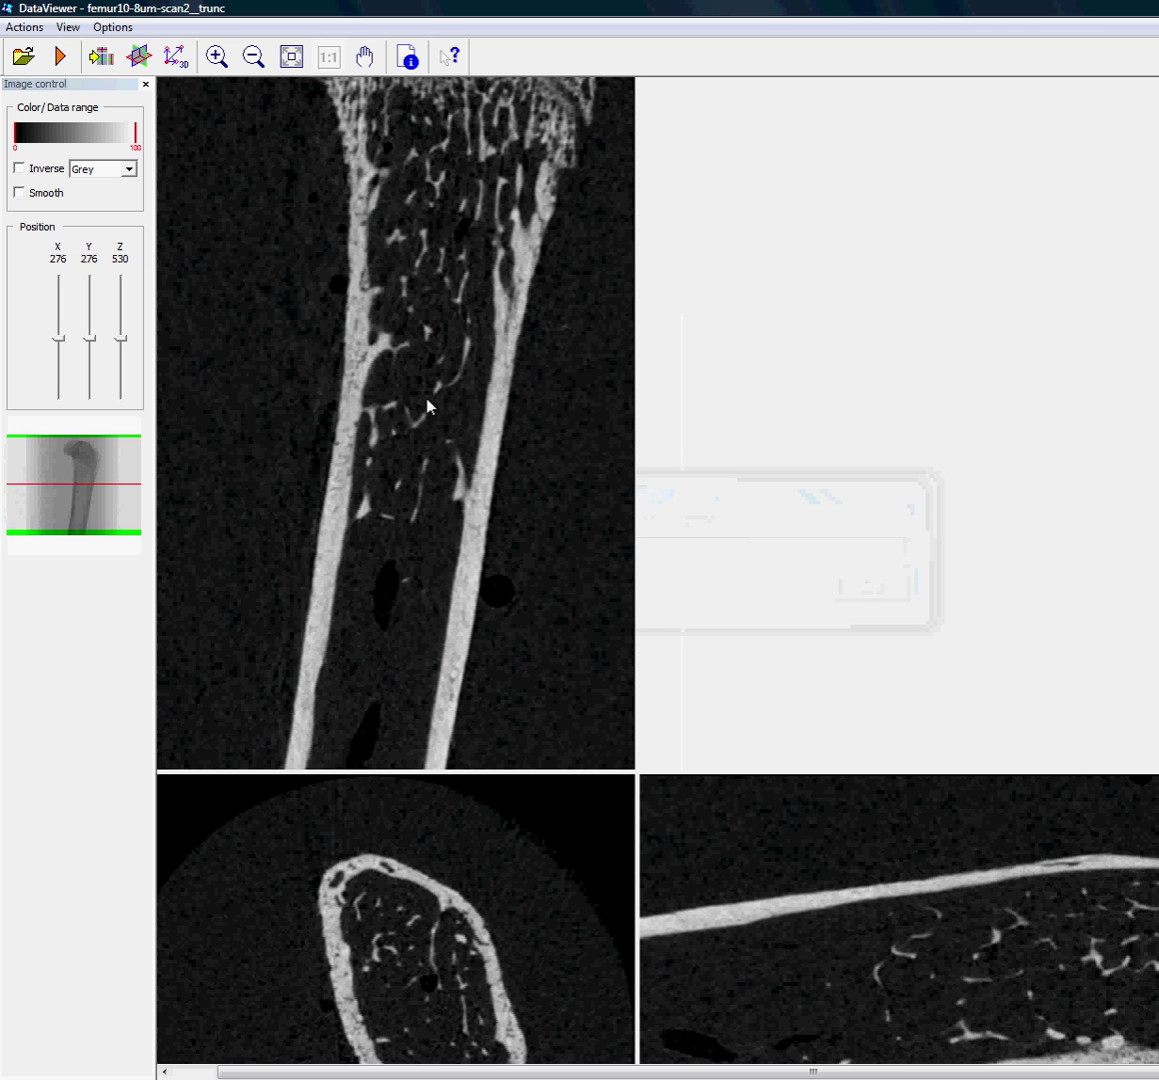
pyautogui.click(292, 58)
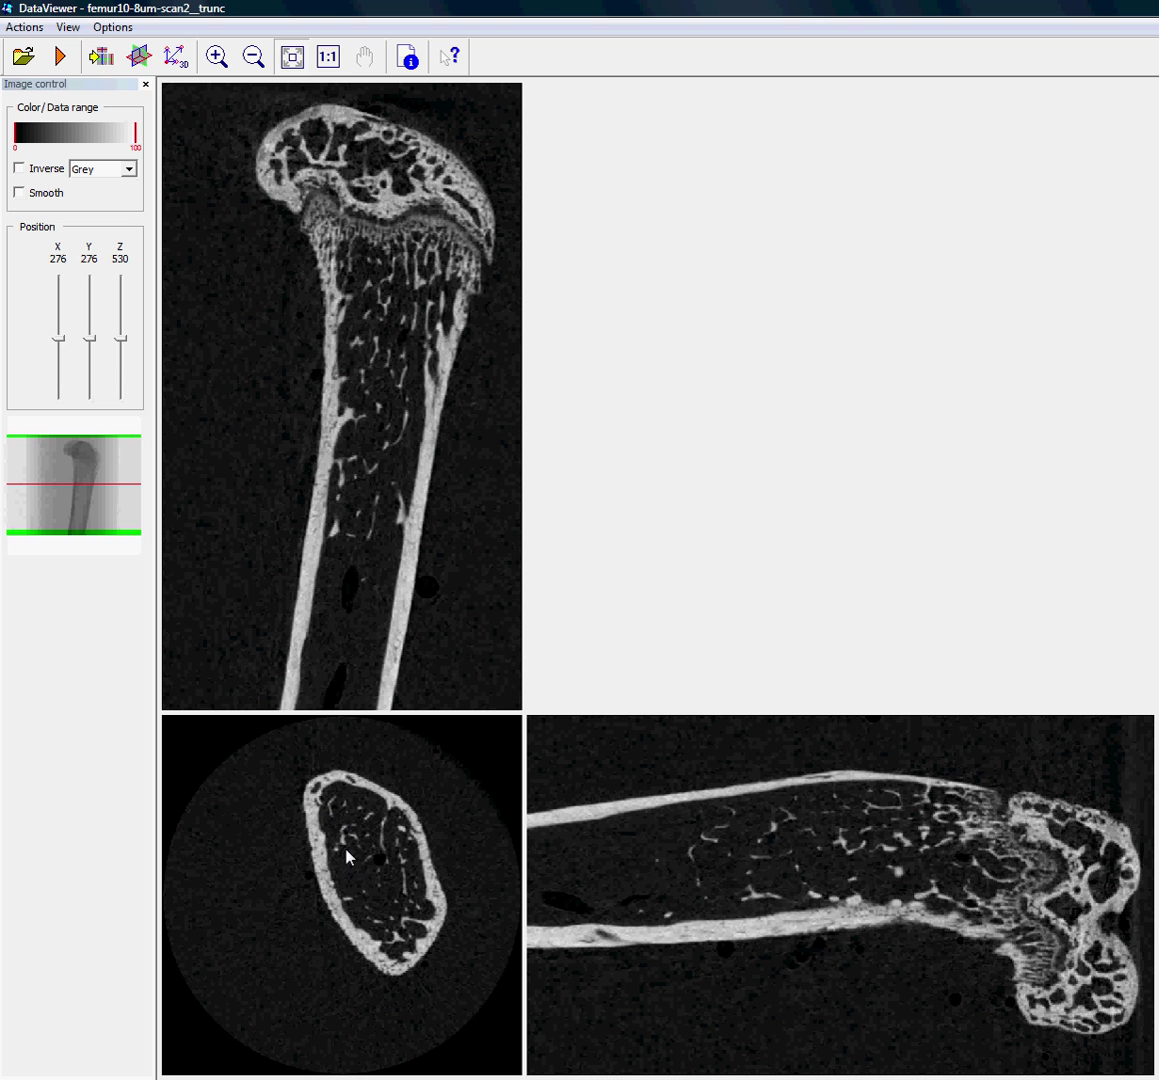
# Step: Move the transaxial slice to the condyles at Z 844 and rotate it level
pyautogui.moveTo(122, 341); pyautogui.dragTo(131, 298)
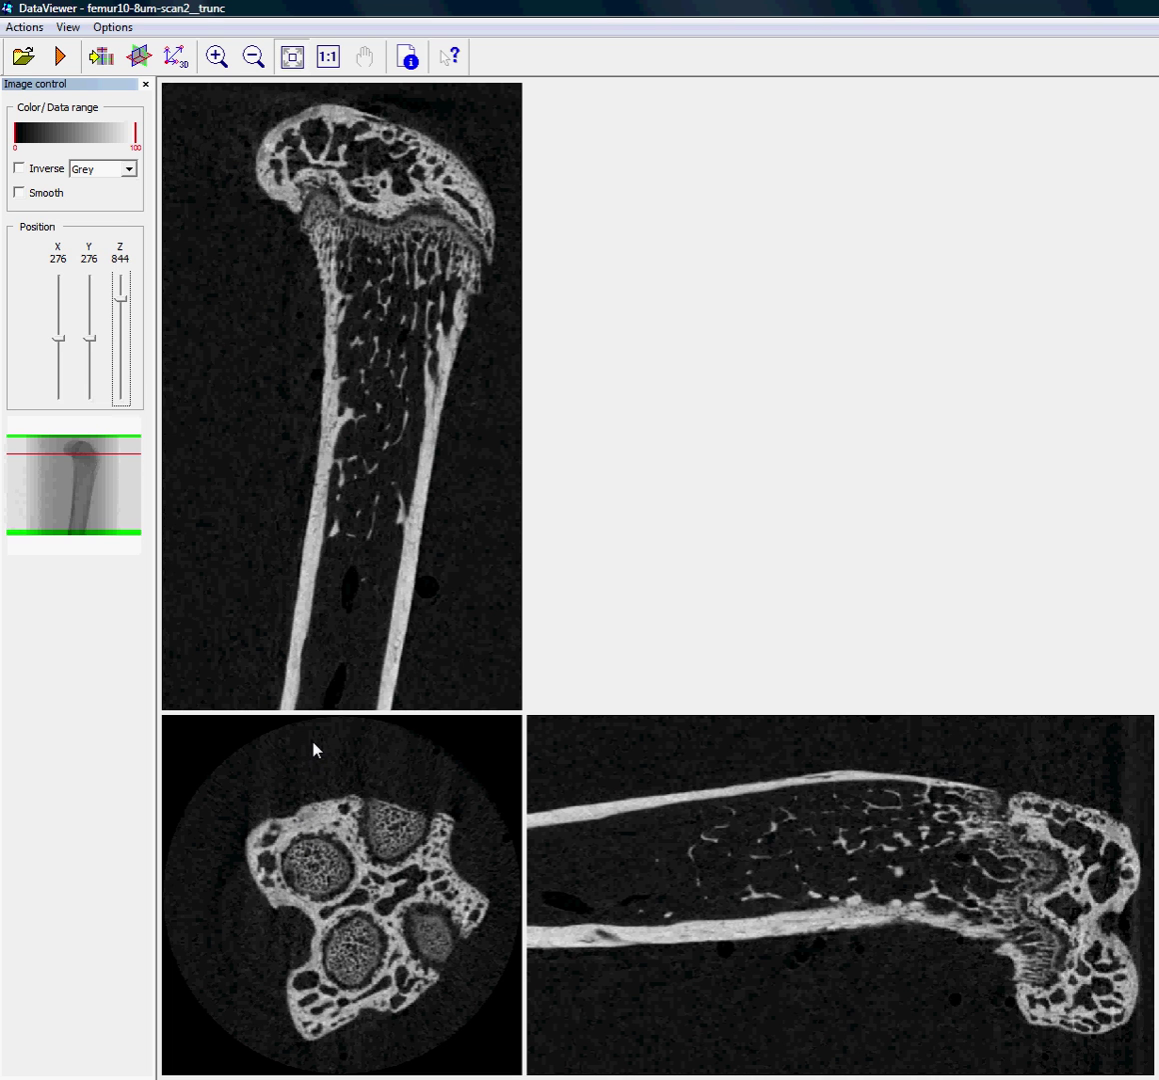
pyautogui.moveTo(313, 748); pyautogui.dragTo(205, 861)
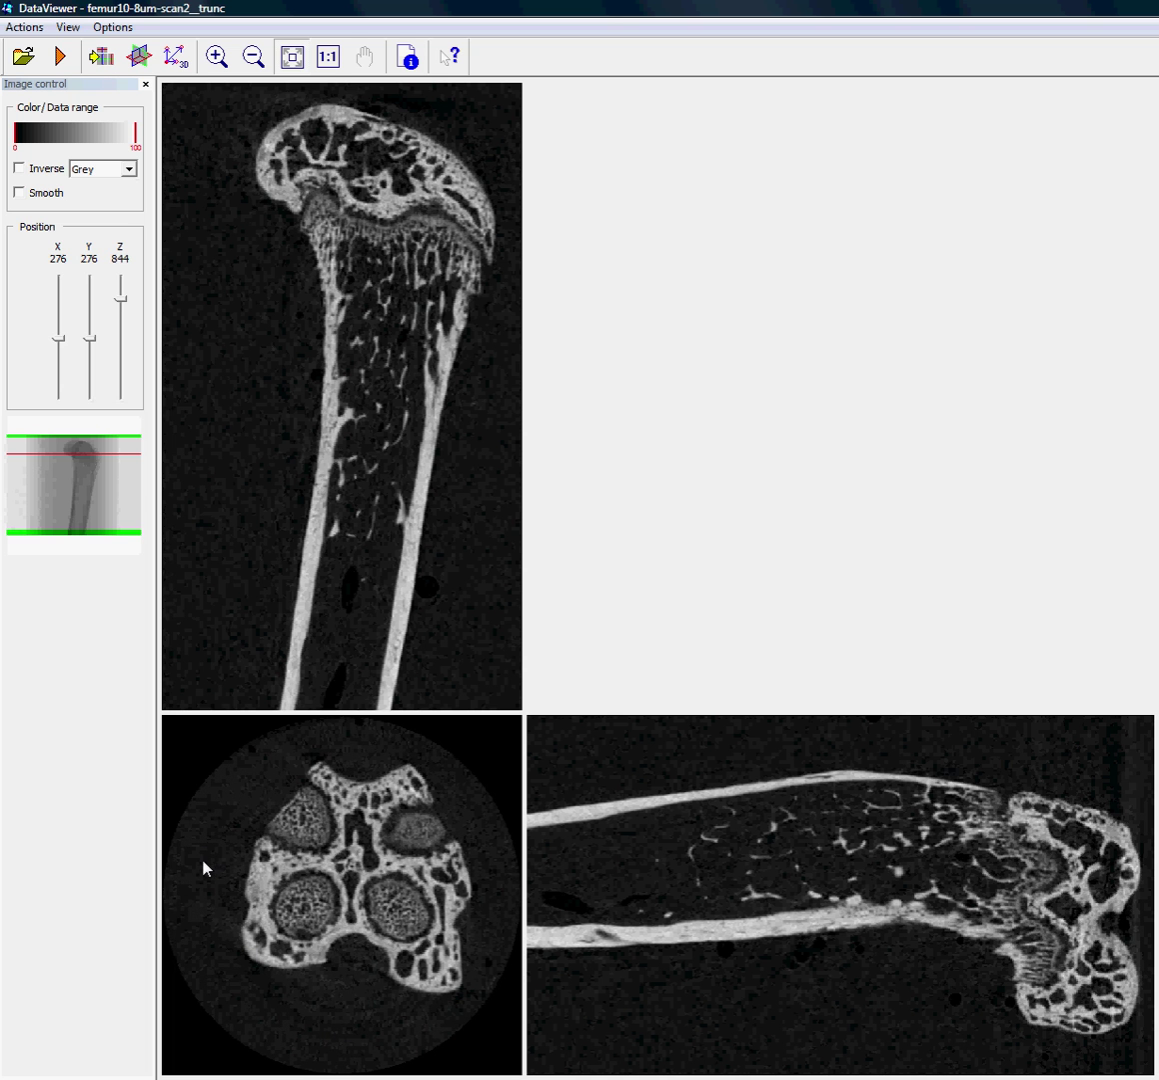
pyautogui.moveTo(206, 862); pyautogui.dragTo(334, 904)
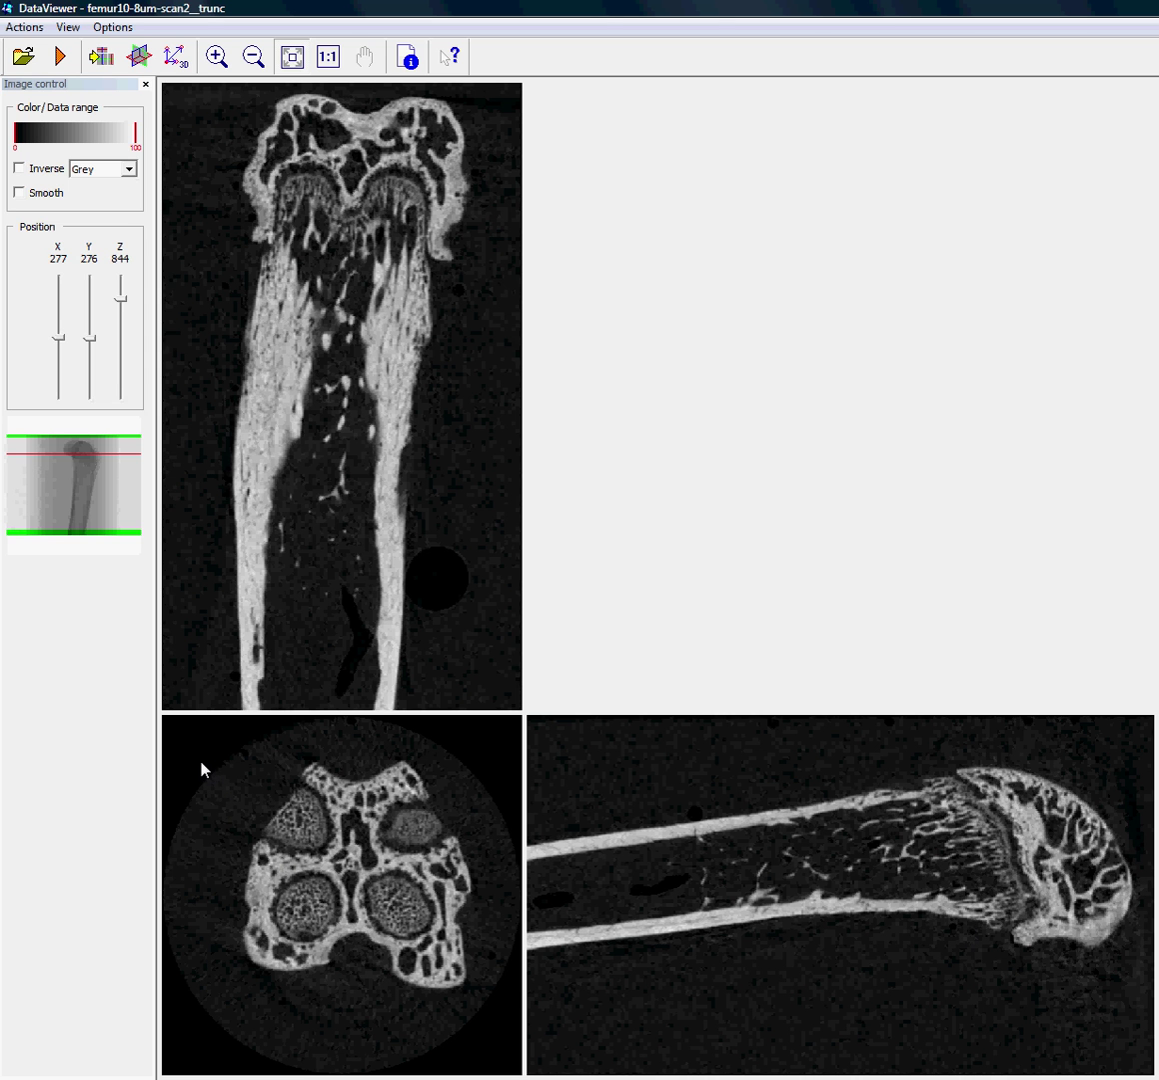
# Step: Fine-tune the transaxial rotation and place the coronal slice at Y 309
pyautogui.moveTo(203, 768); pyautogui.dragTo(203, 771)
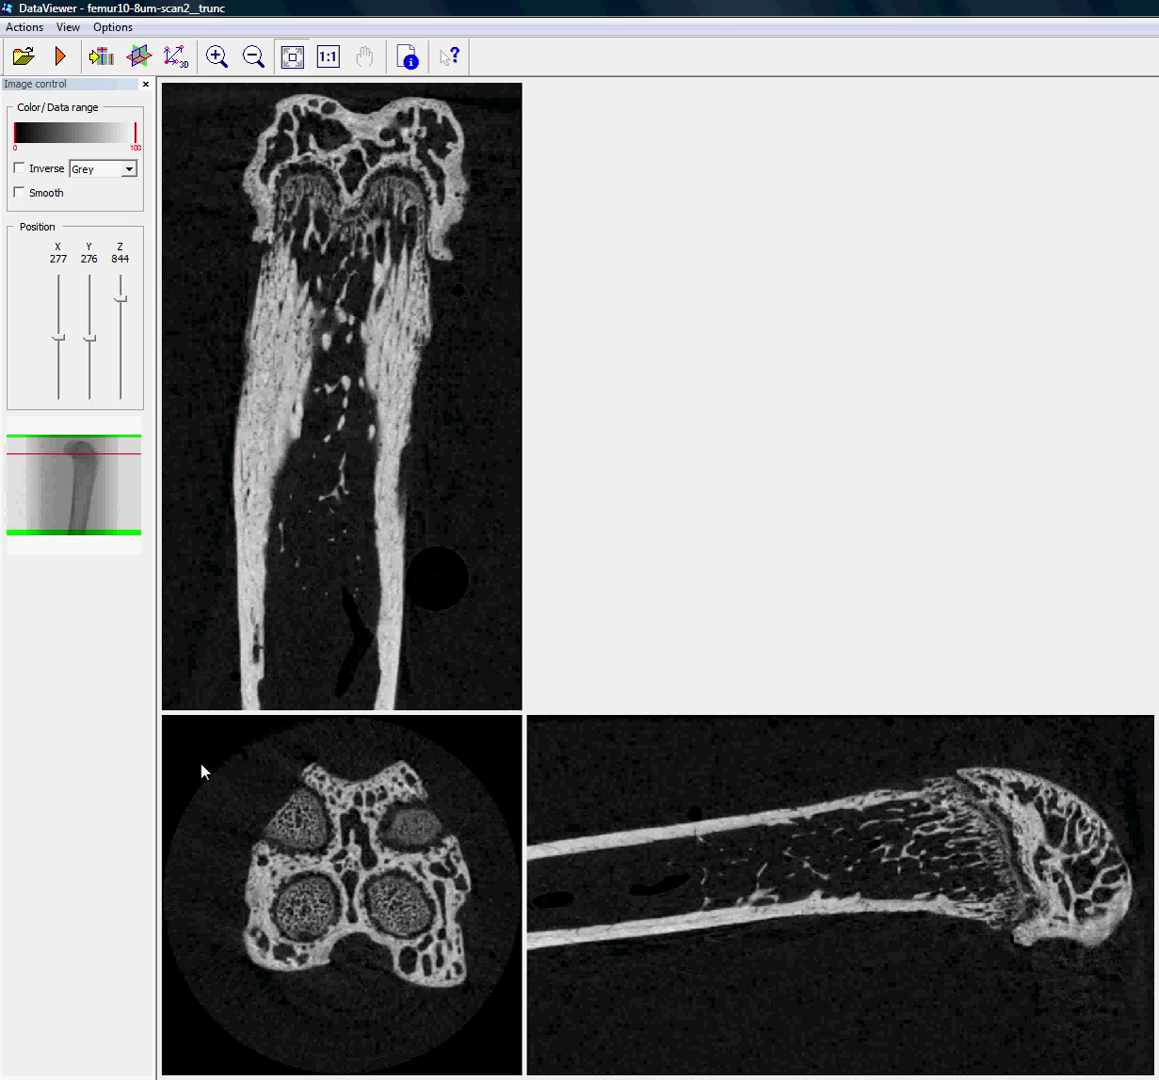
pyautogui.click(90, 339)
pyautogui.moveTo(90, 339); pyautogui.dragTo(92, 329)
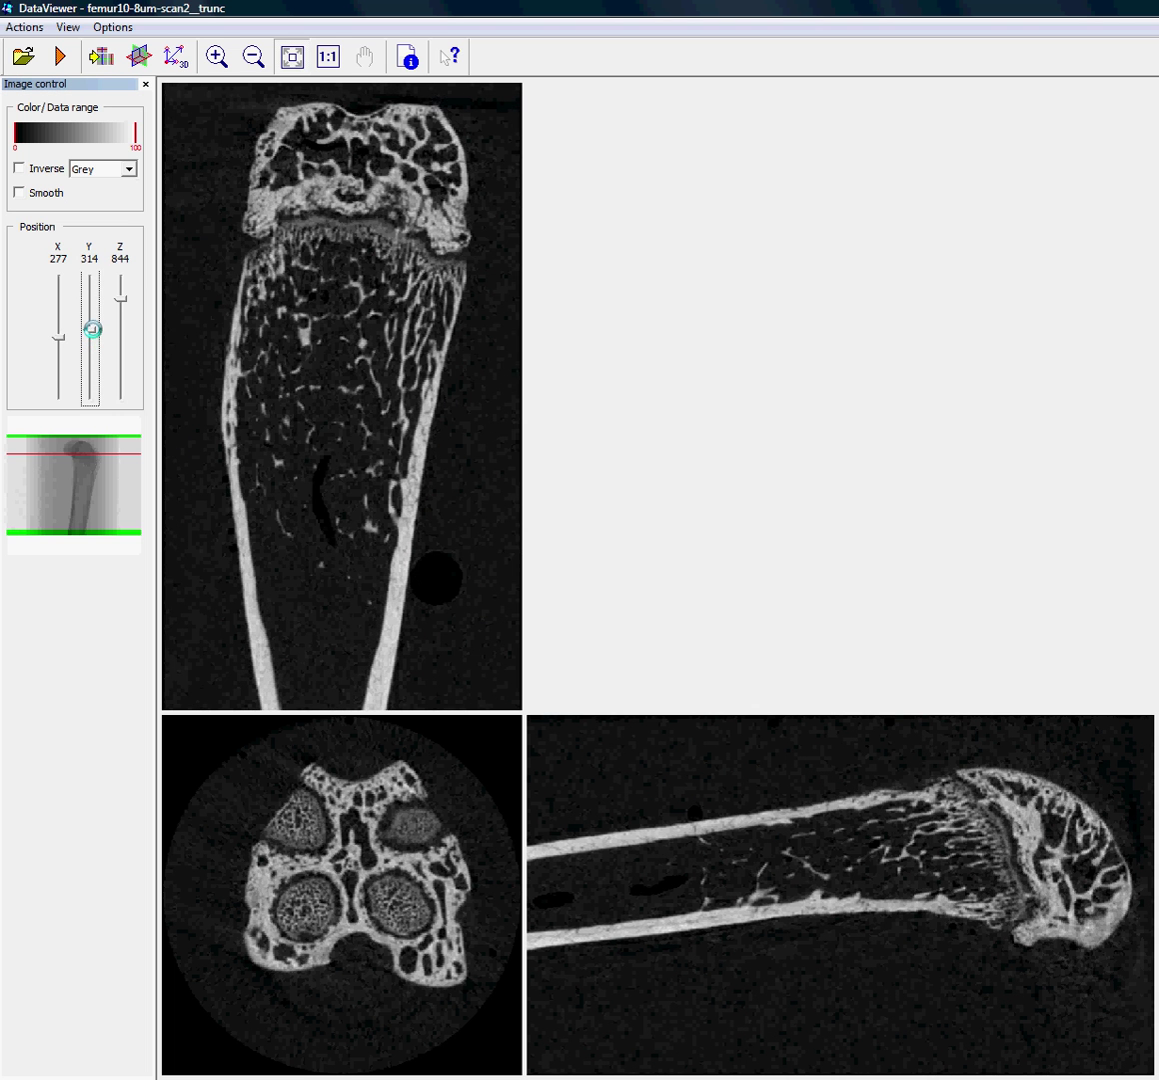
pyautogui.moveTo(92, 329); pyautogui.dragTo(91, 331)
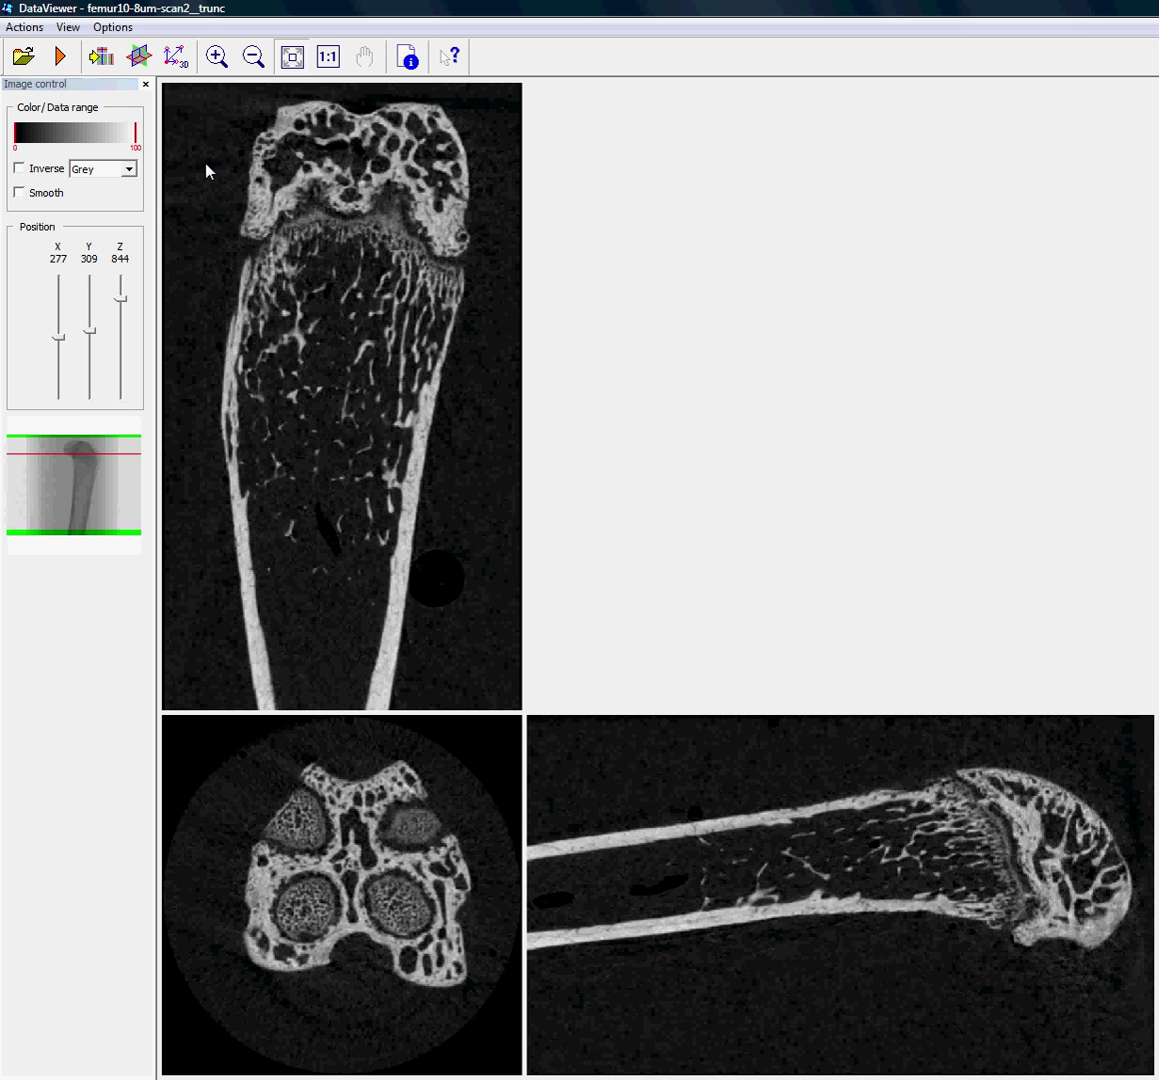
# Step: Tilt the coronal slice to straighten the shaft, loading the data into memory
pyautogui.moveTo(207, 164); pyautogui.dragTo(201, 178)
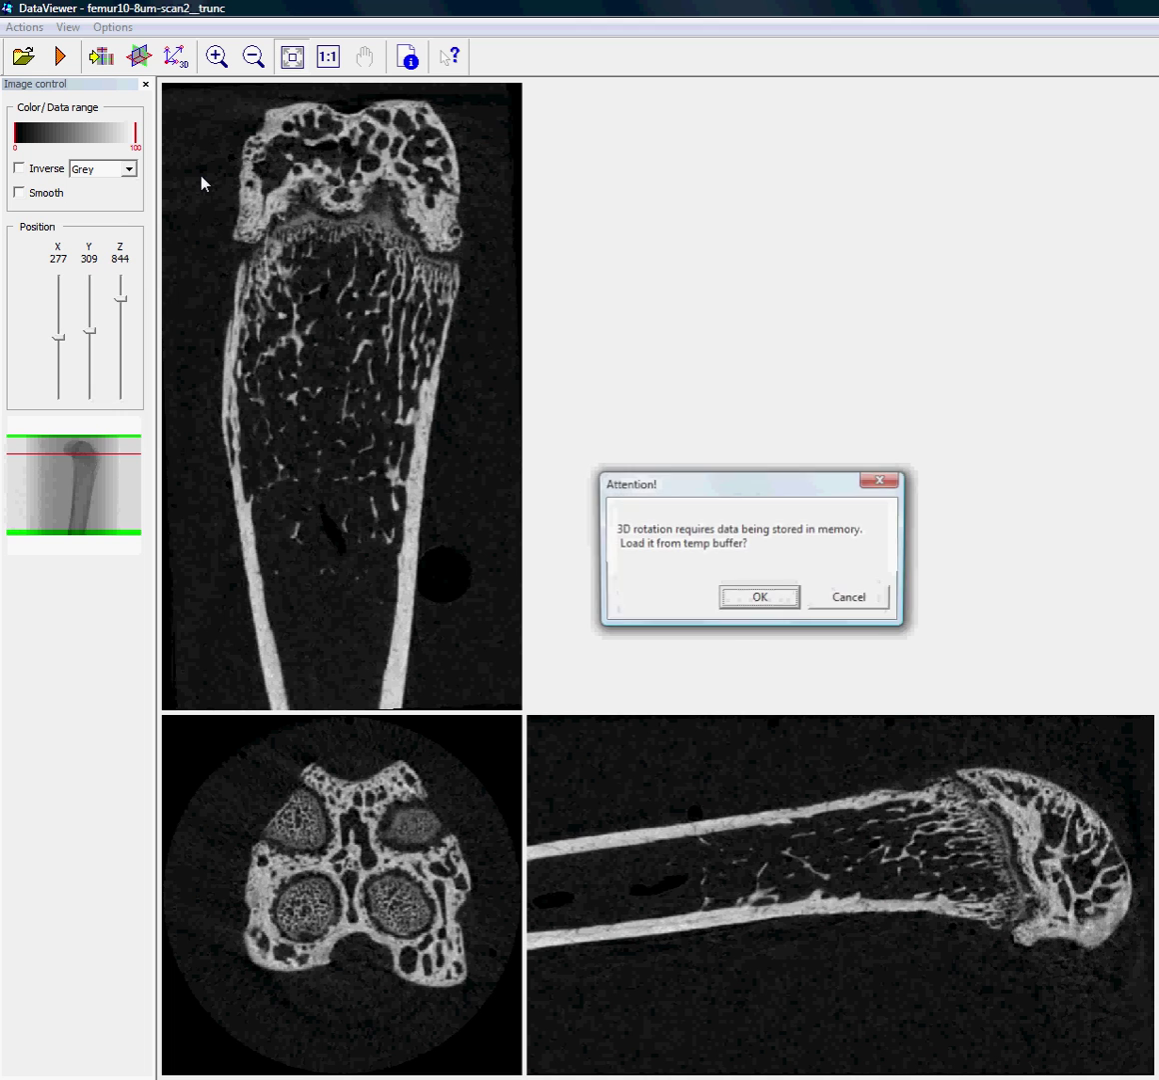
pyautogui.click(749, 596)
pyautogui.click(397, 451)
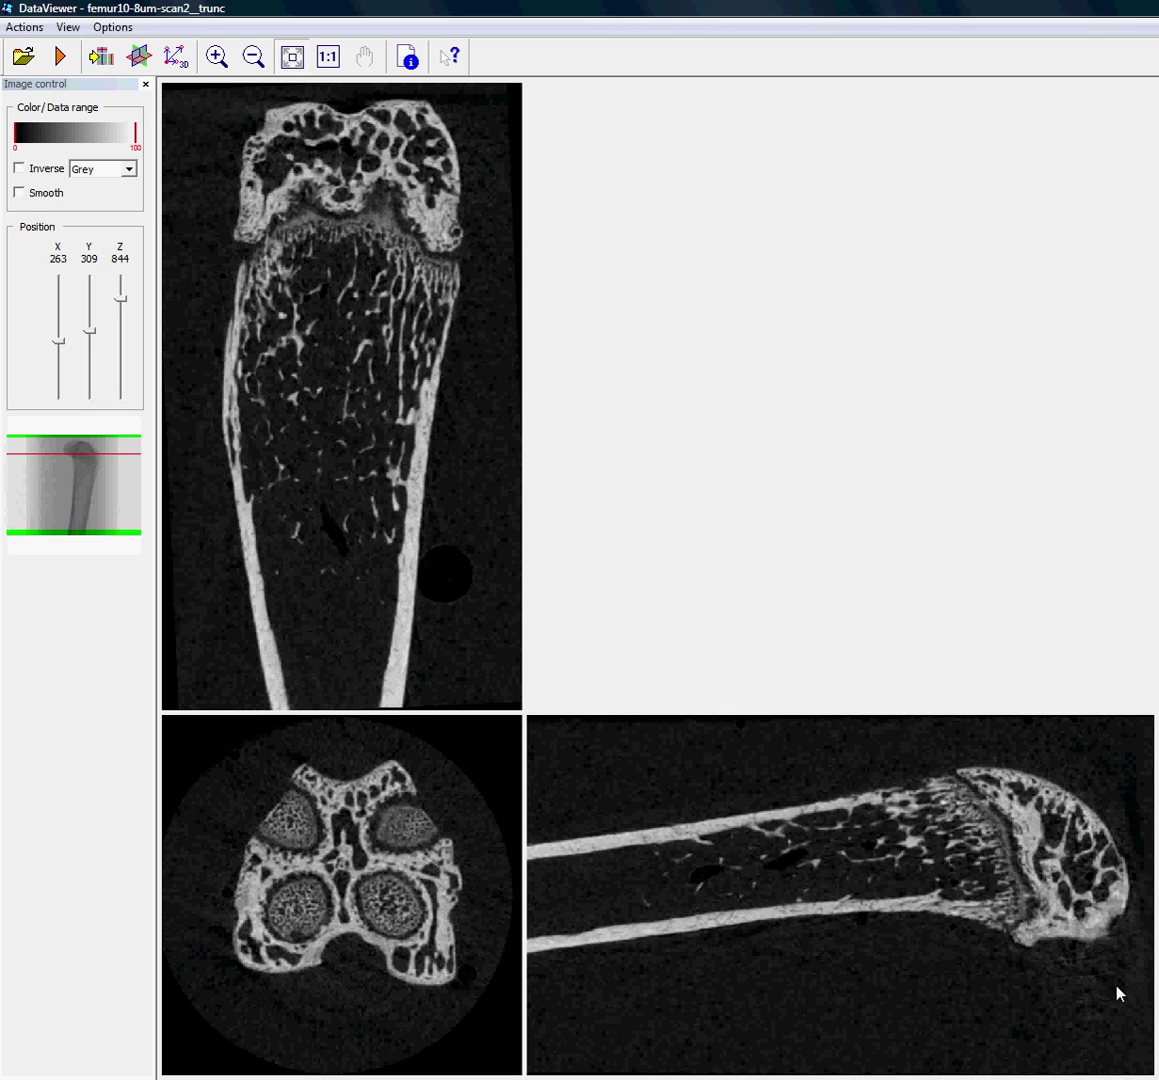
# Step: Rotate the sagittal slice level, then check alignment at X 255, Y 314, Z 617
pyautogui.moveTo(1126, 972); pyautogui.dragTo(1119, 1004)
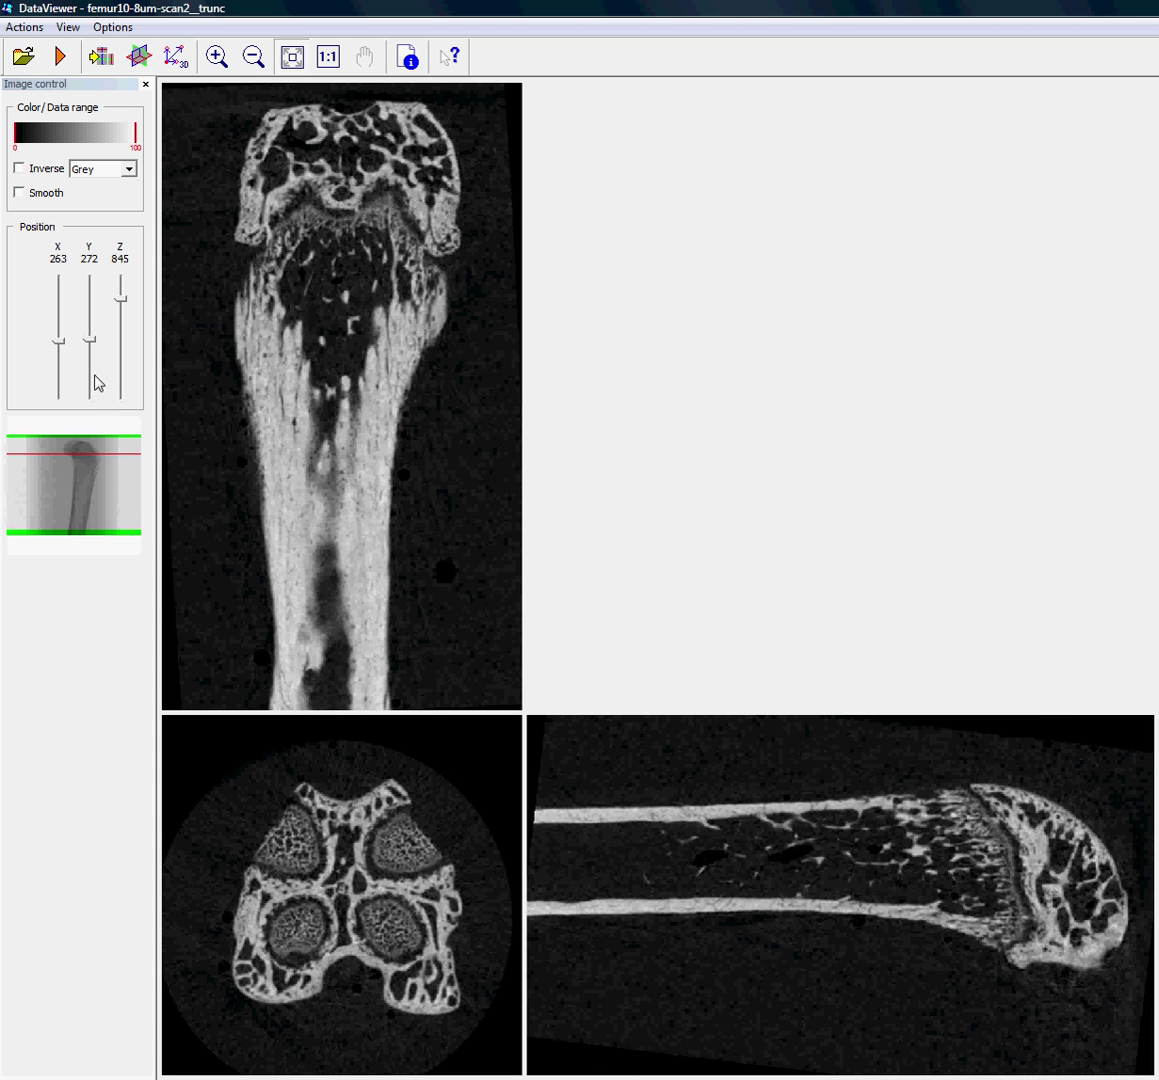
pyautogui.moveTo(91, 337); pyautogui.dragTo(94, 329)
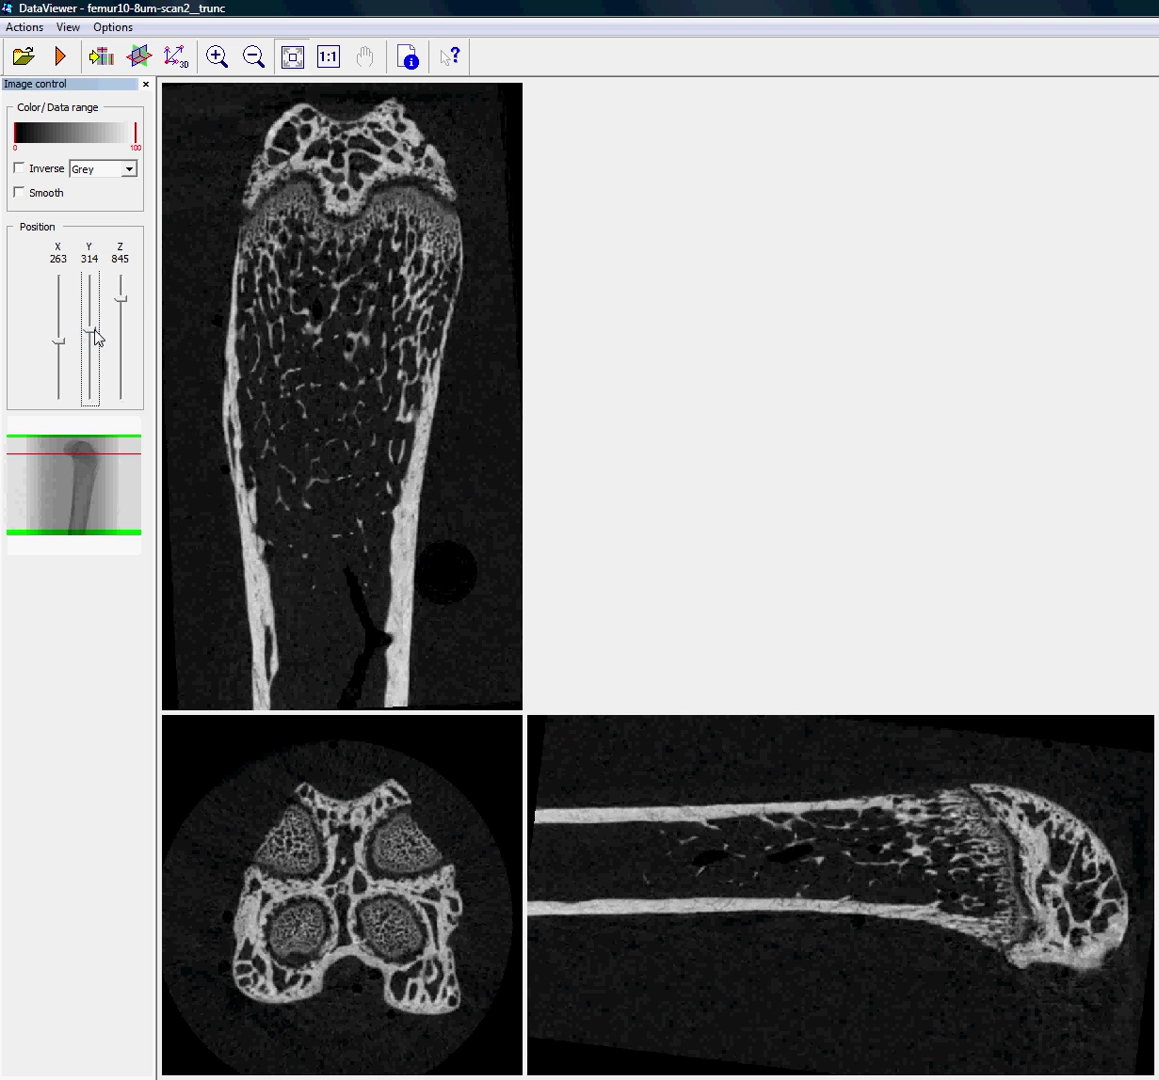
pyautogui.click(172, 290)
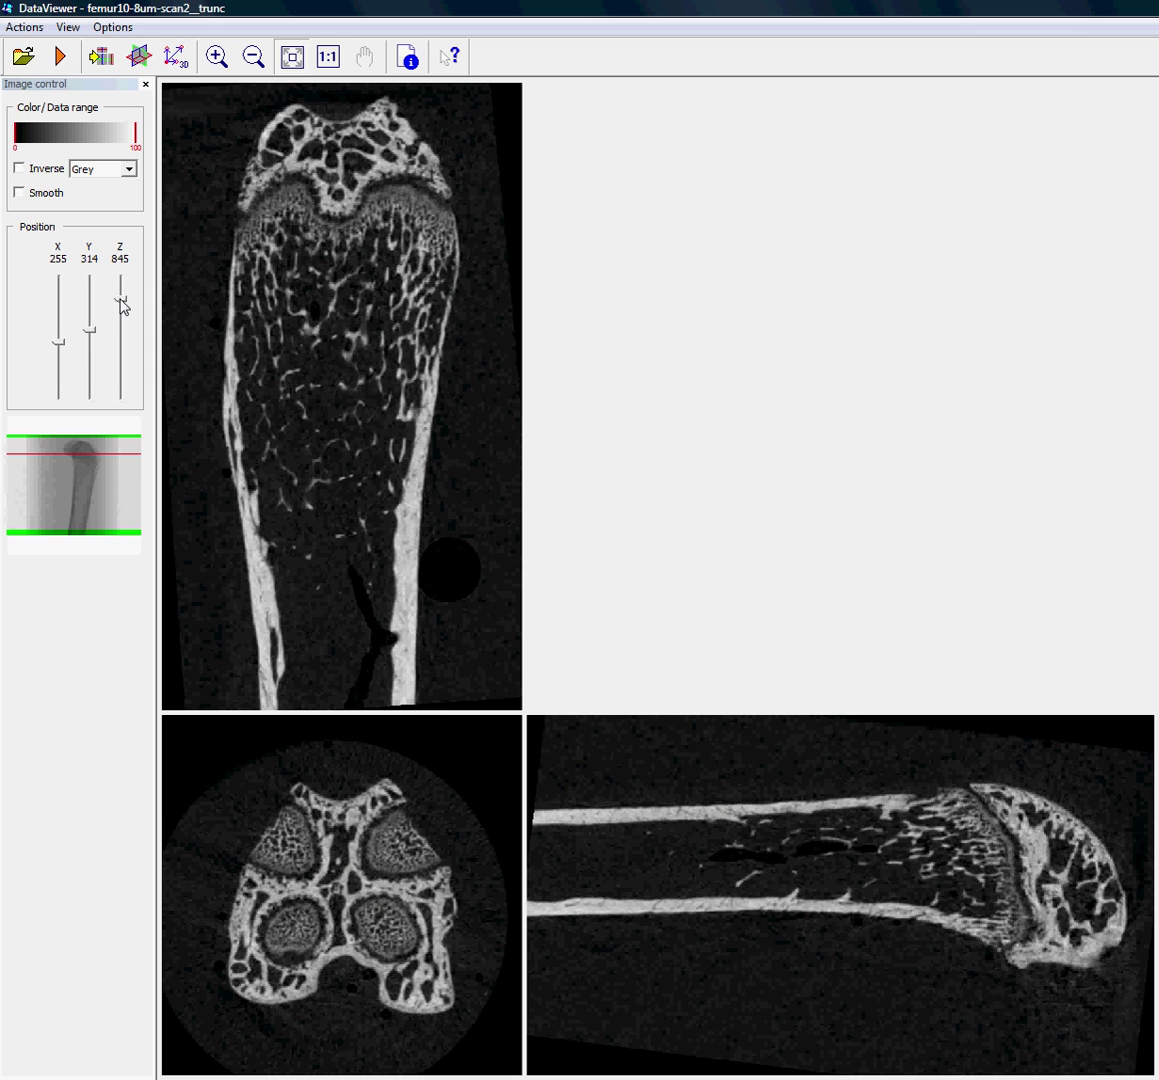
pyautogui.moveTo(122, 304); pyautogui.dragTo(123, 319)
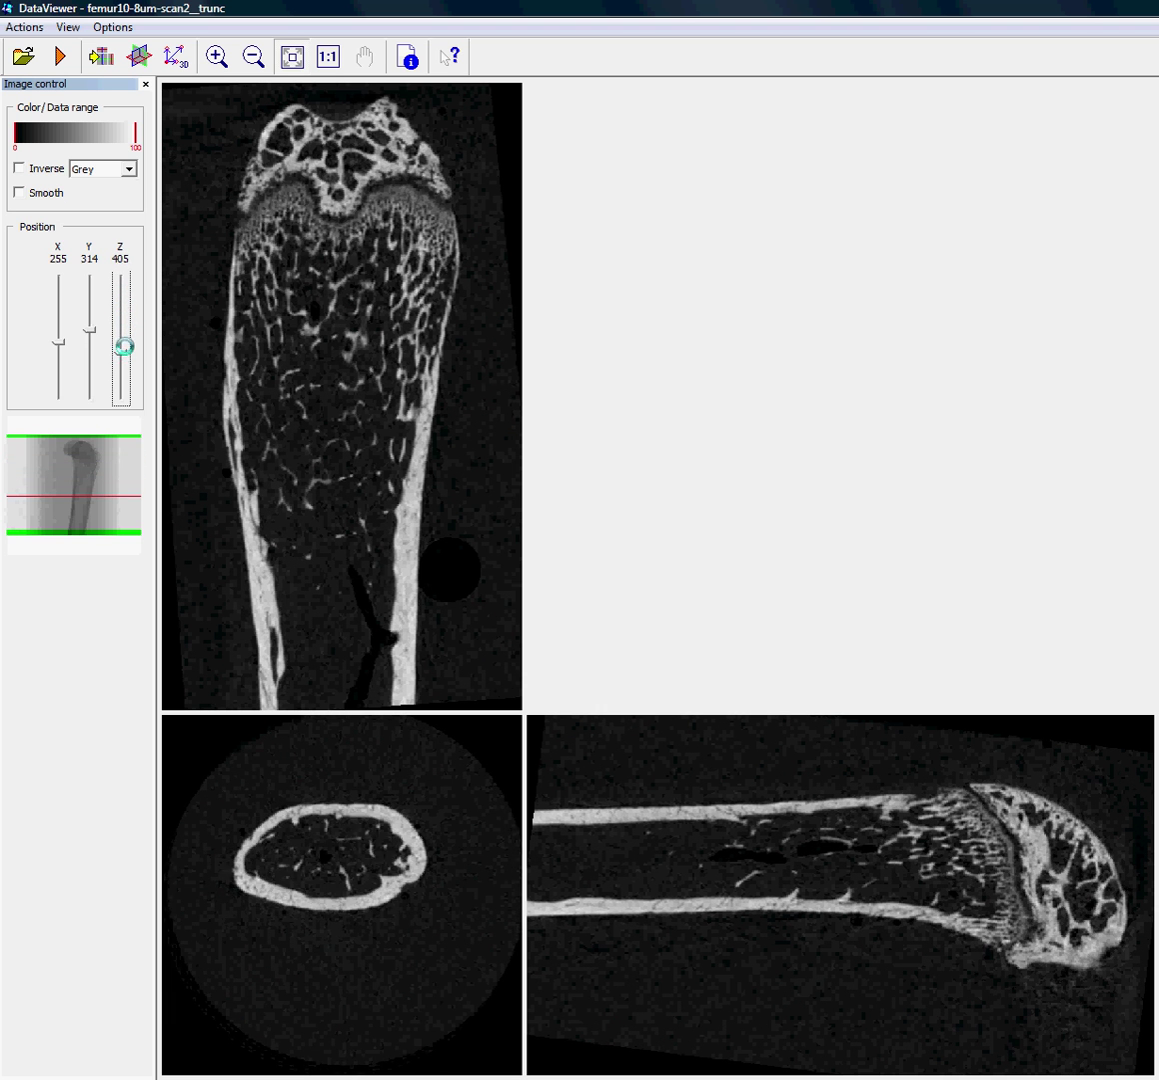
pyautogui.moveTo(123, 320); pyautogui.dragTo(122, 326)
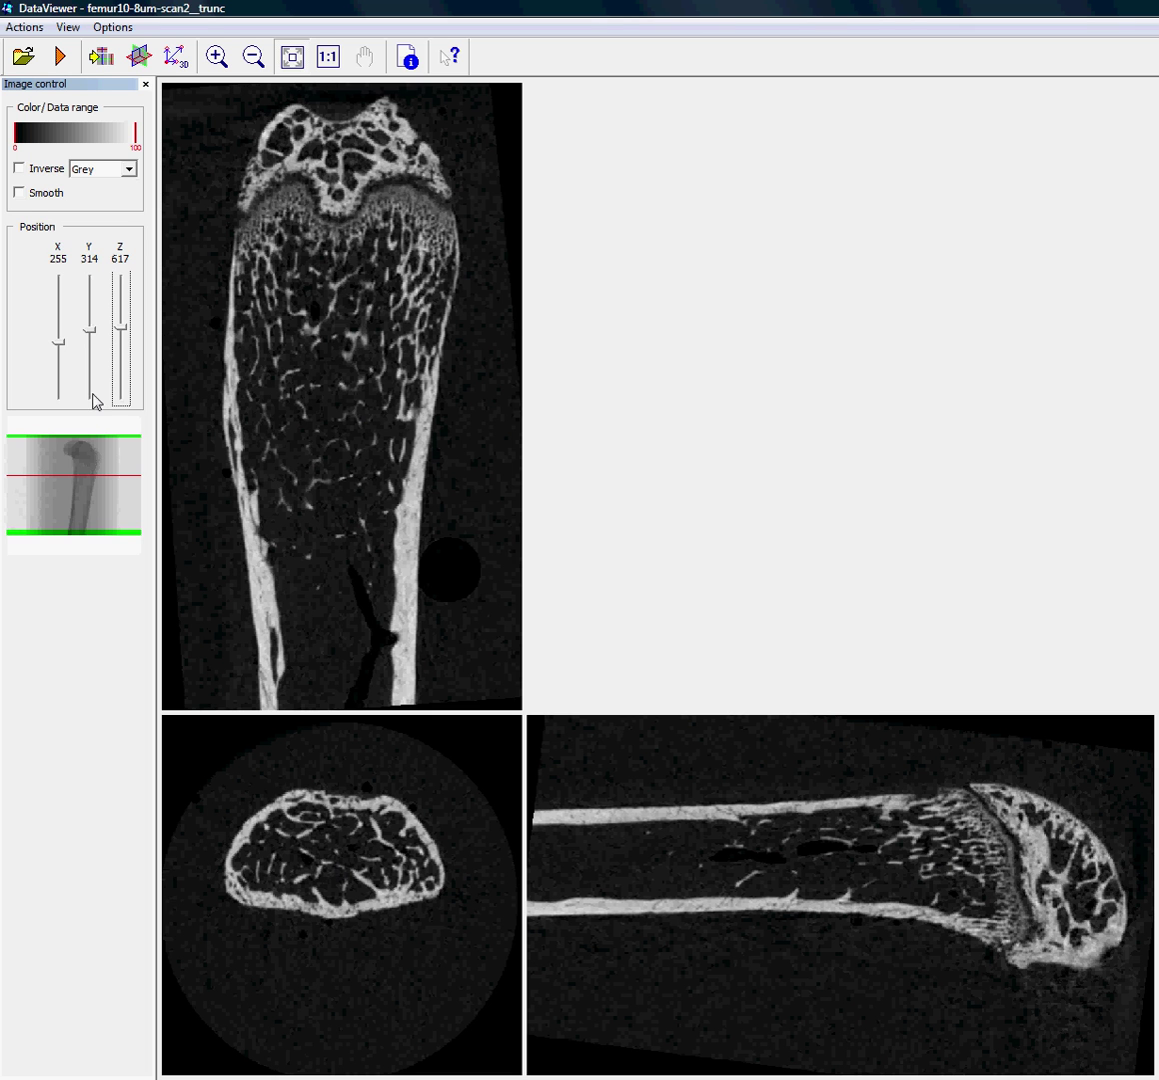
# Step: Choose Save Transaxial images as a dataset and confirm the Image is rotated warning
pyautogui.click(23, 28)
pyautogui.moveTo(49, 146)
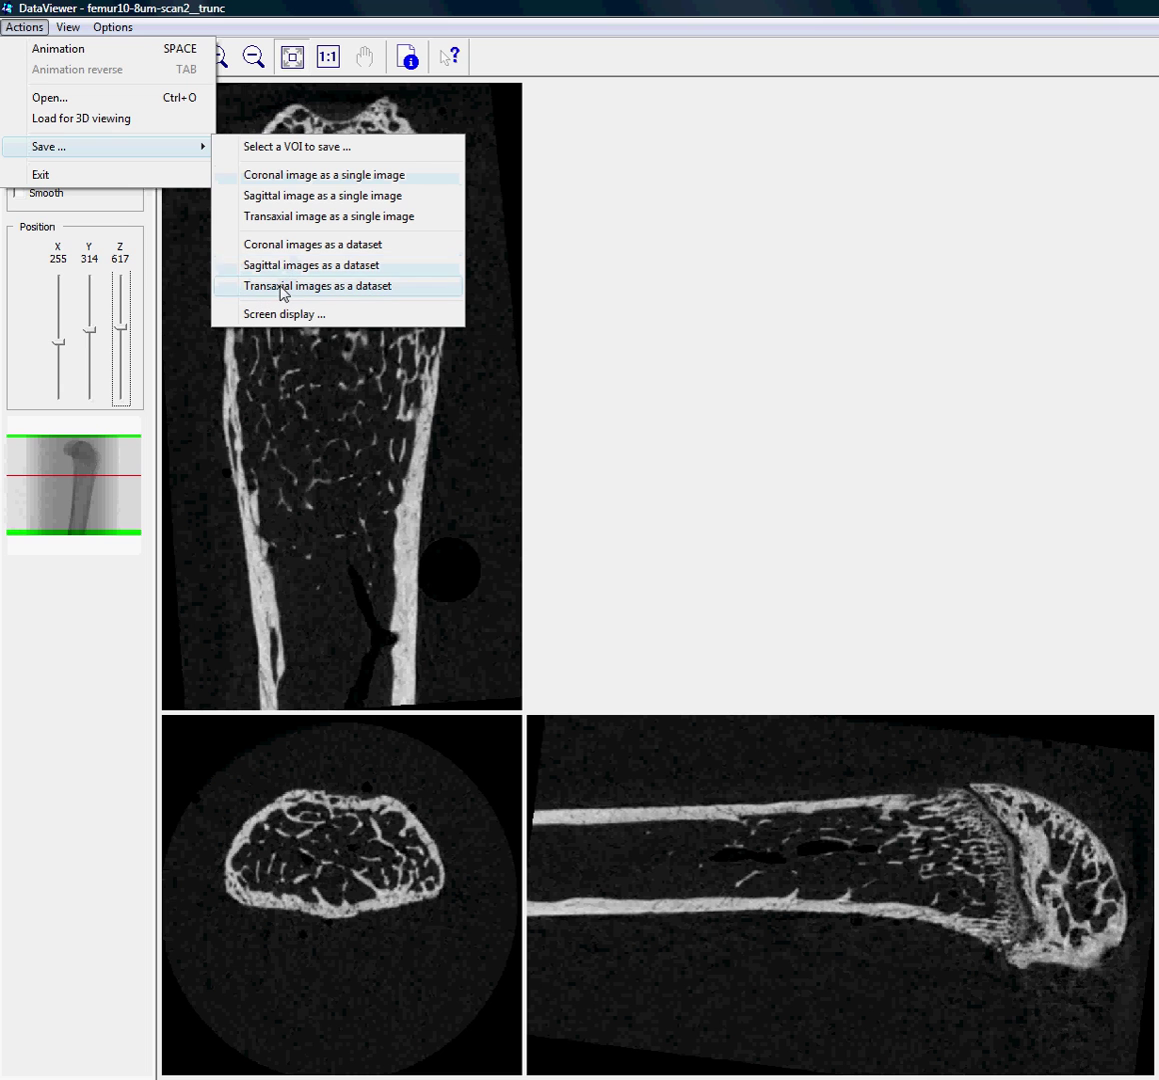
pyautogui.click(301, 285)
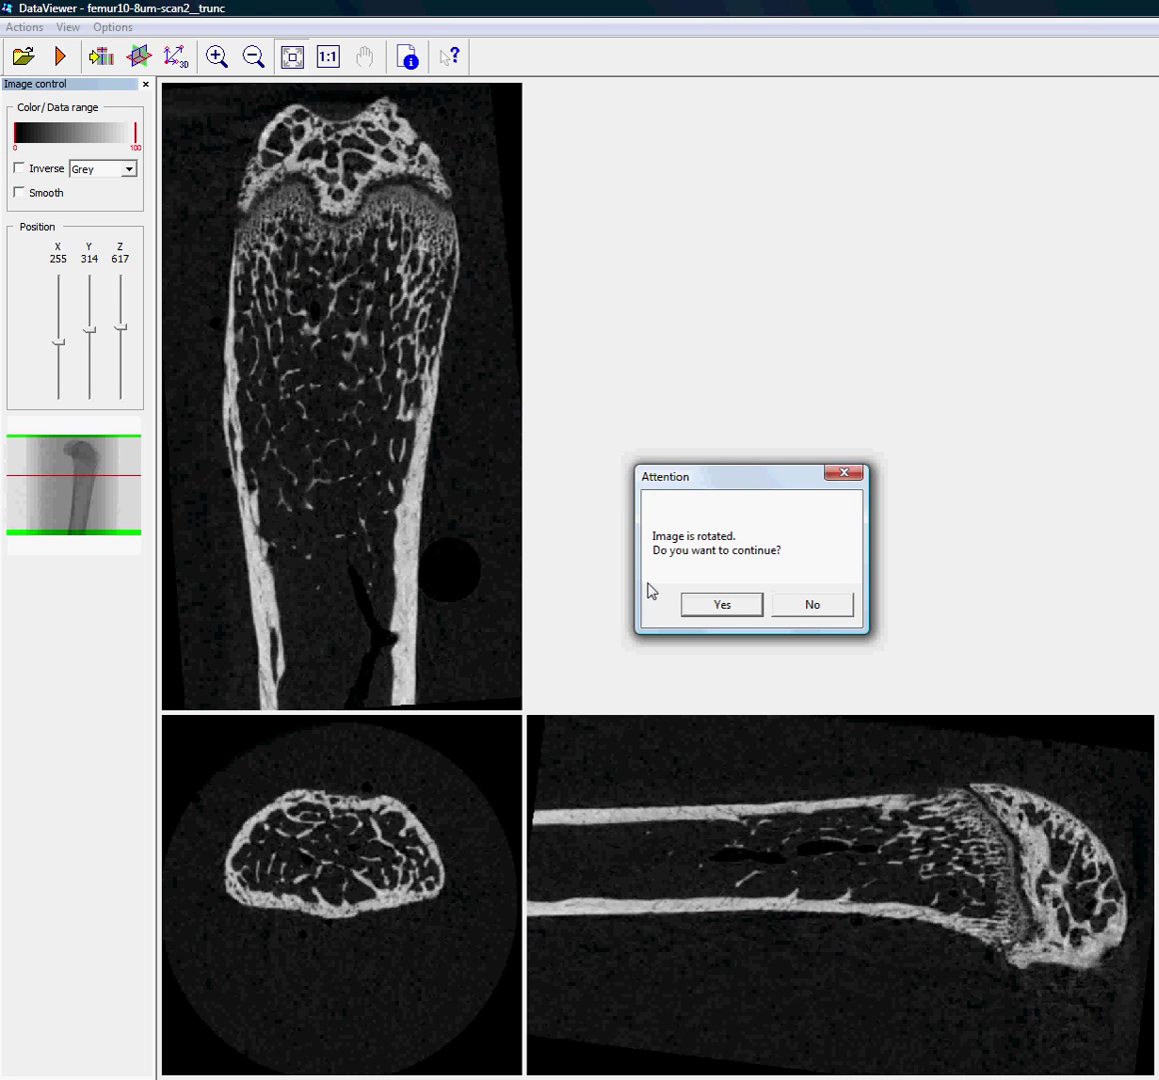
pyautogui.click(729, 608)
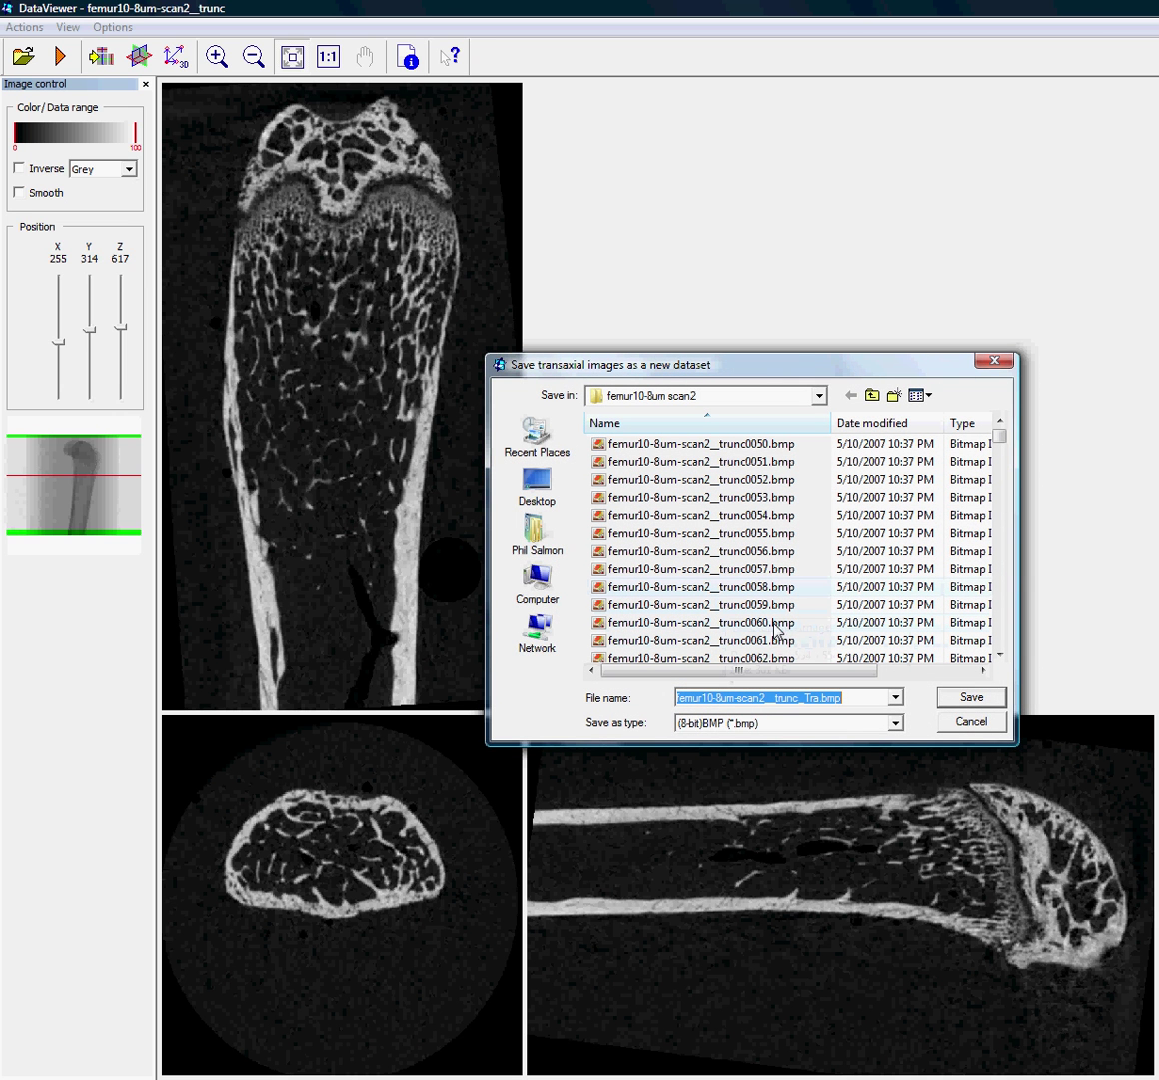
# Step: Rename the file to femur10-8um-scan2__rotated_ and create a matching femur10-8um-scan2__rotated folder
pyautogui.click(774, 698)
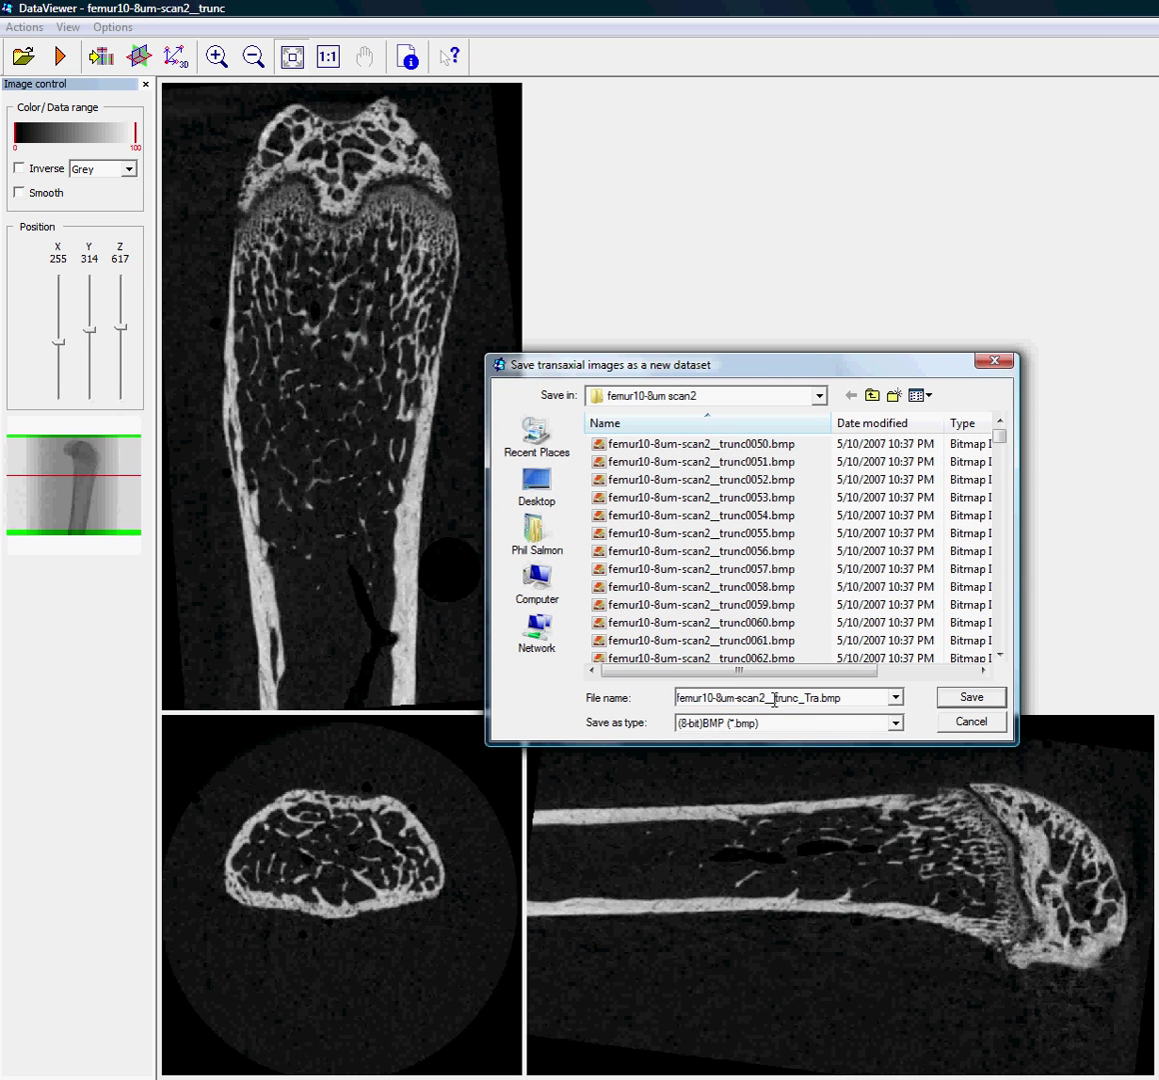
pyautogui.moveTo(775, 699); pyautogui.dragTo(866, 713)
pyautogui.write('tate')
pyautogui.write('d_')
pyautogui.hotkey('shift', 'Home')
pyautogui.hotkey('ctrl', 'c')
pyautogui.click(894, 396)
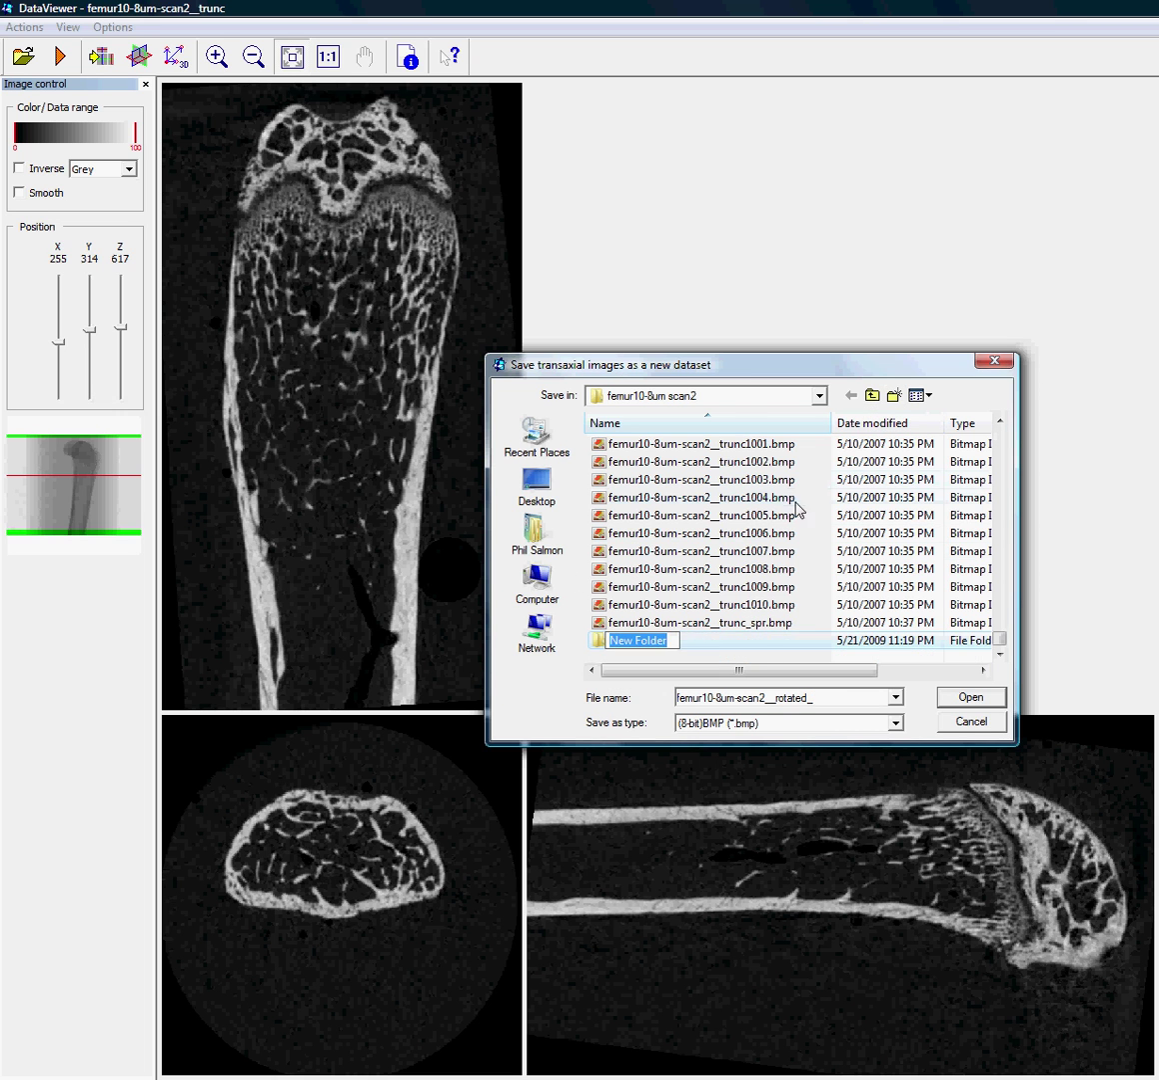
pyautogui.hotkey('ctrl', 'v')
pyautogui.press('Return')
pyautogui.press('Return')
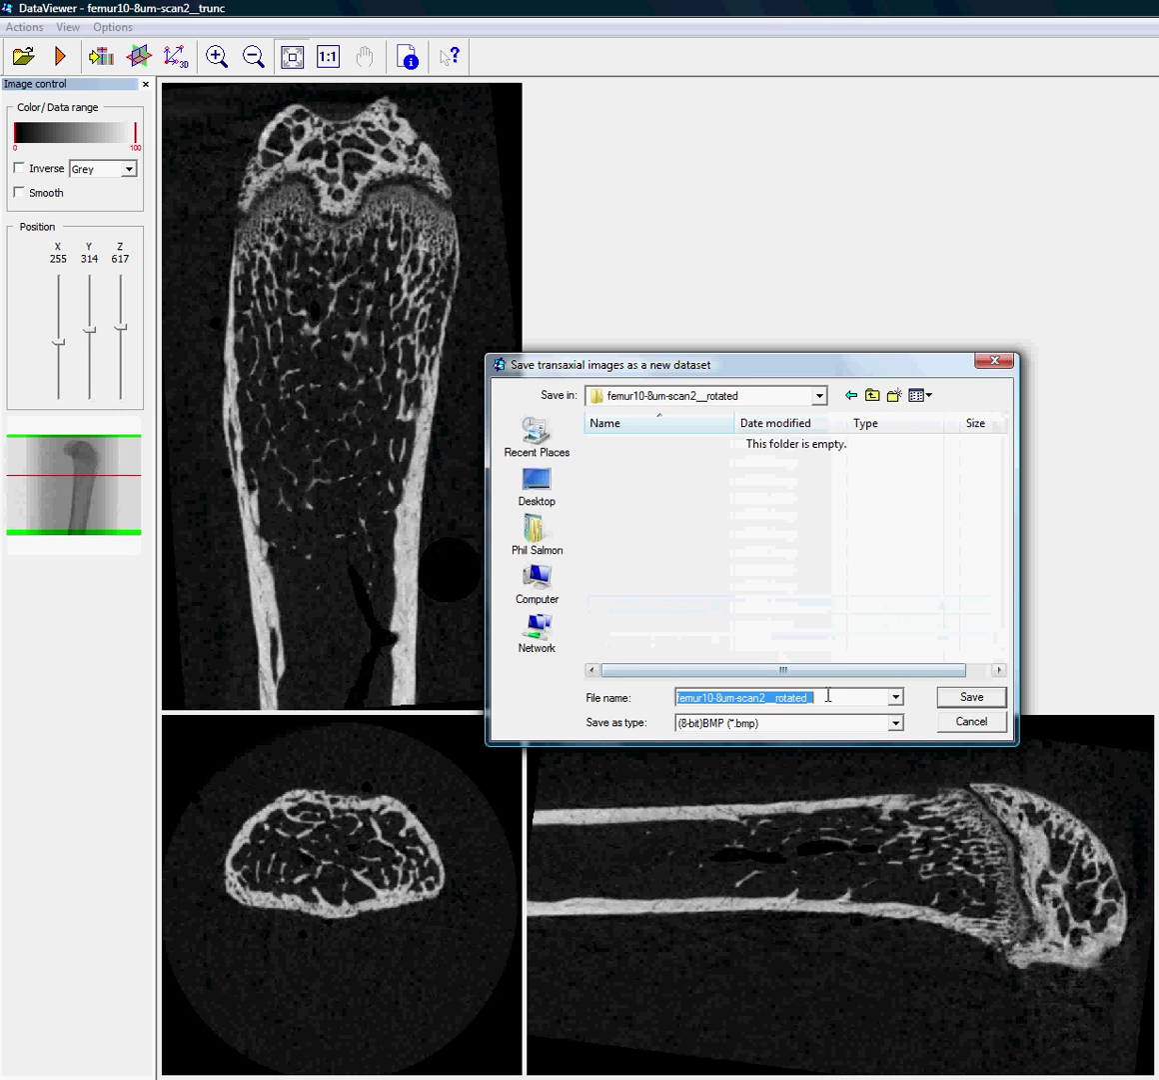
# Step: Save the rotated transaxial dataset into the new folder, accepting the LUT warning
pyautogui.click(835, 697)
pyautogui.click(971, 697)
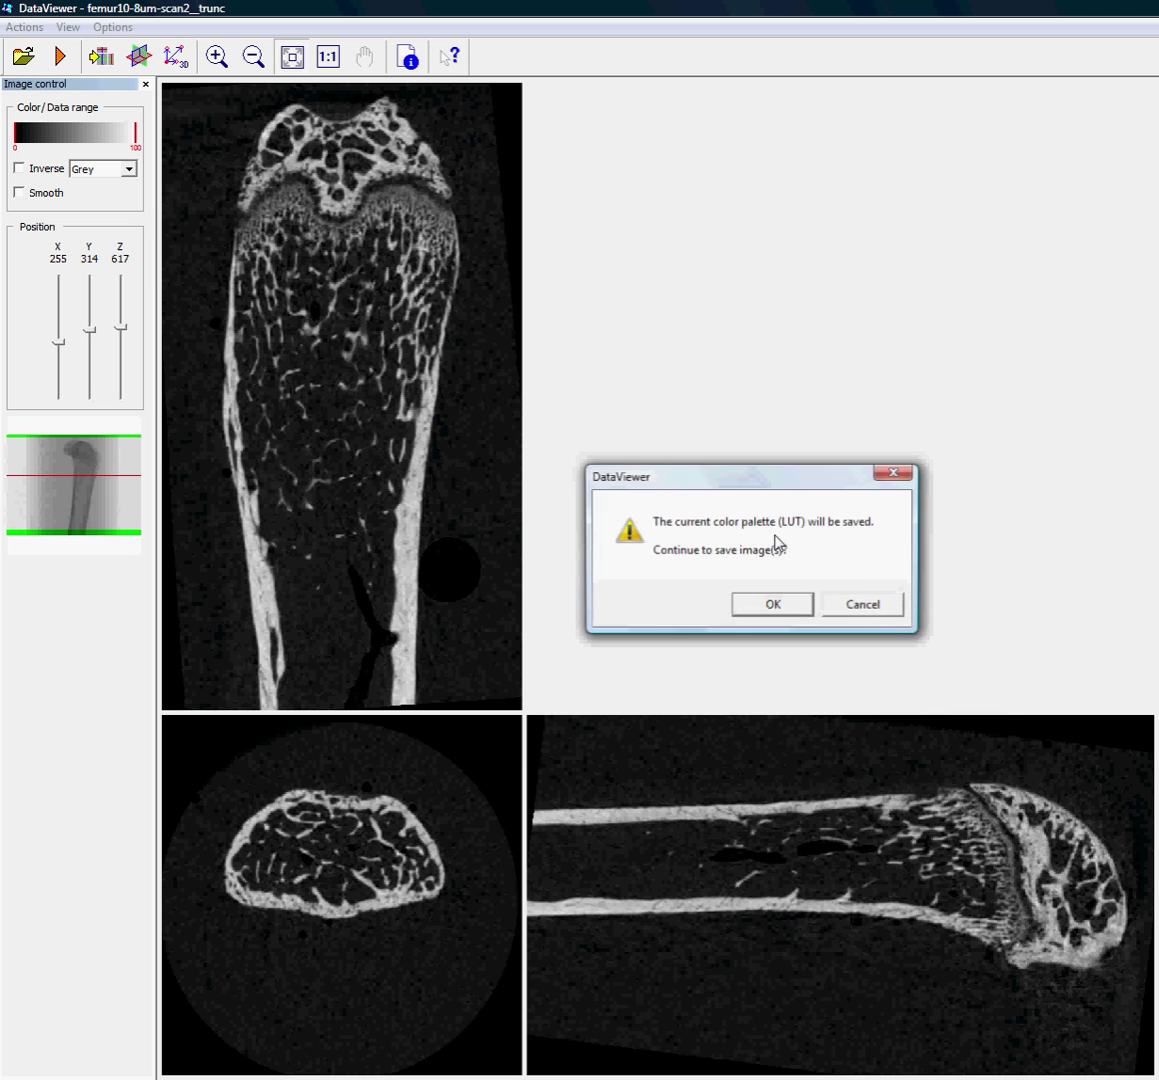
pyautogui.click(780, 605)
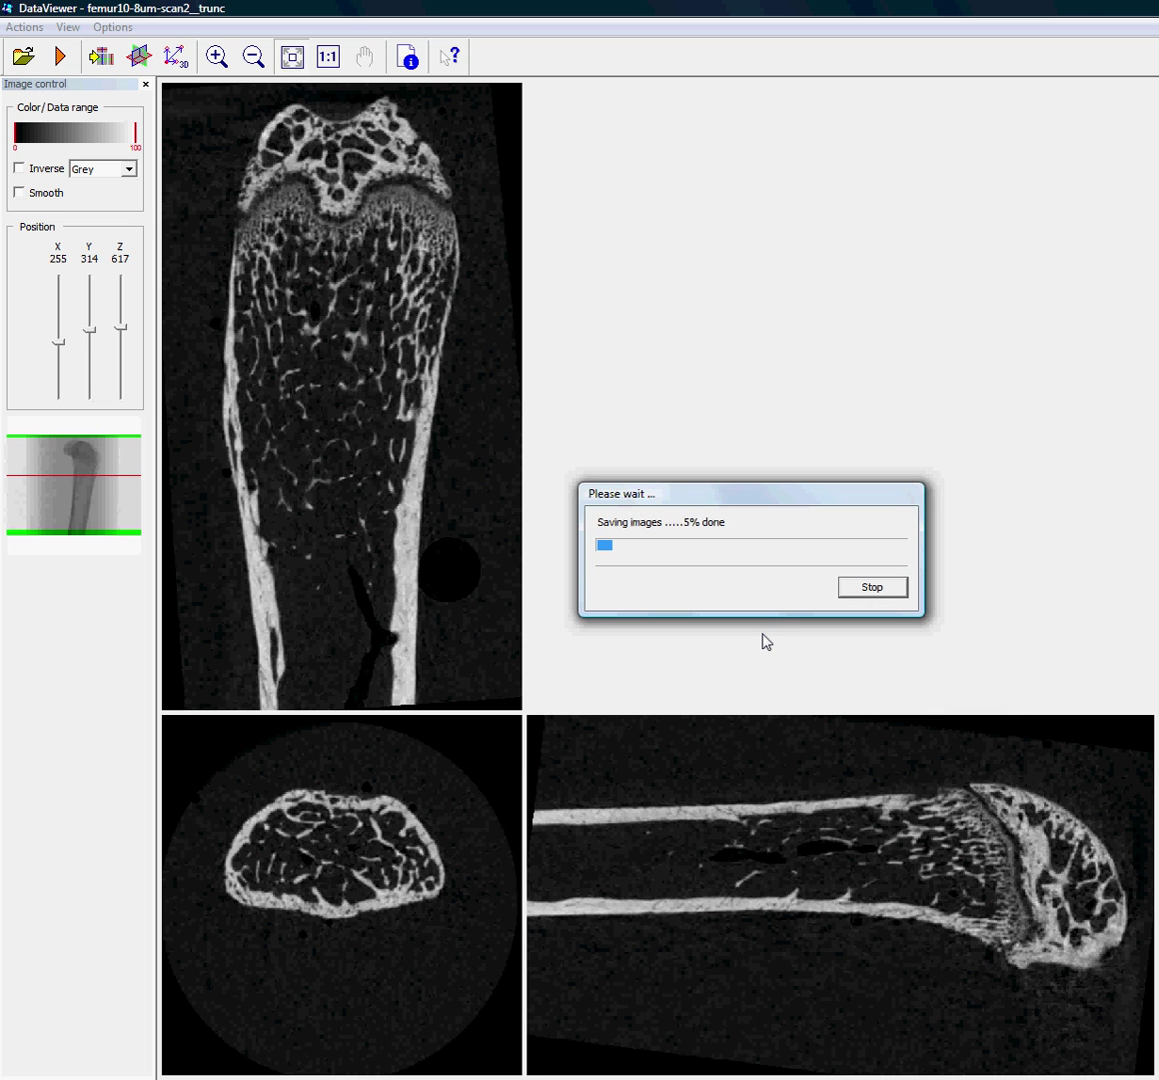